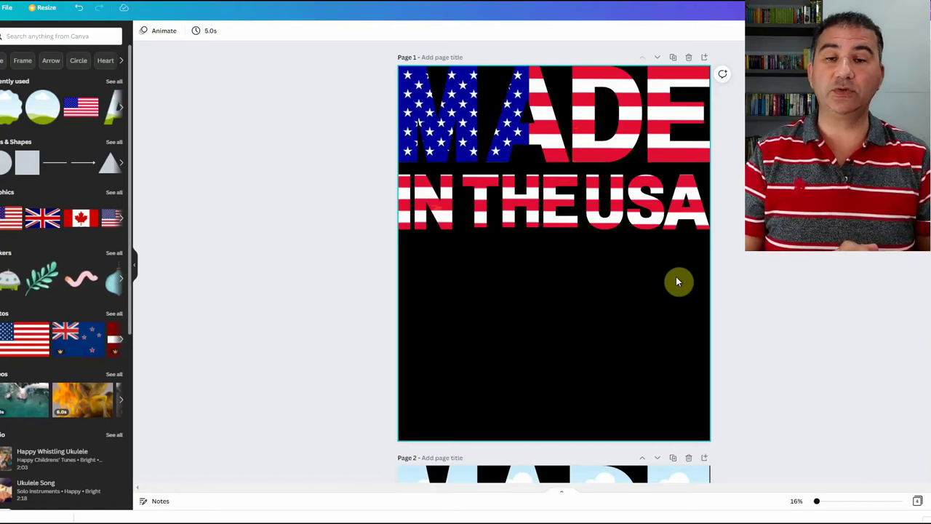
# Step: Scroll down to page 2, where MADE IN THE USA is filled with the landscape
pyautogui.scroll(-5, 694, 285)
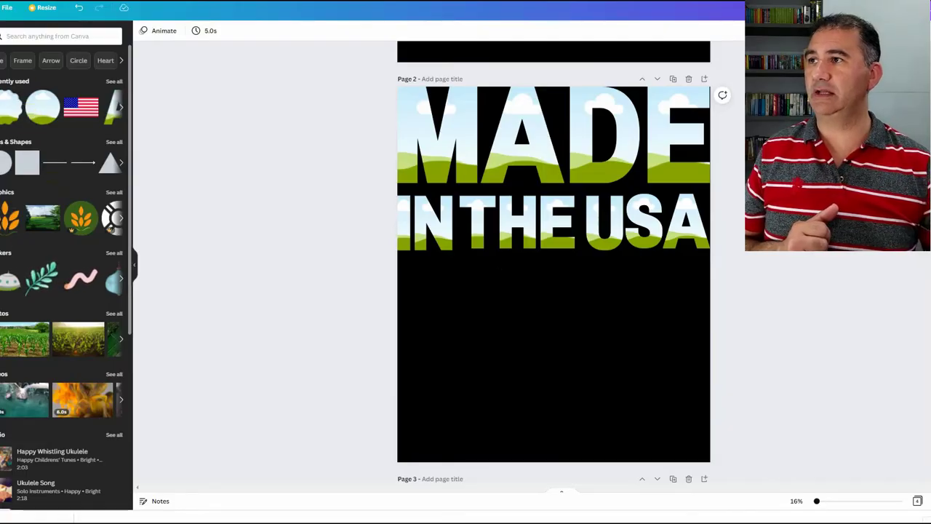
# Step: Search the elements library for 'frames' and scroll through the frame shapes in the results
pyautogui.click(26, 38)
pyautogui.write('frames')
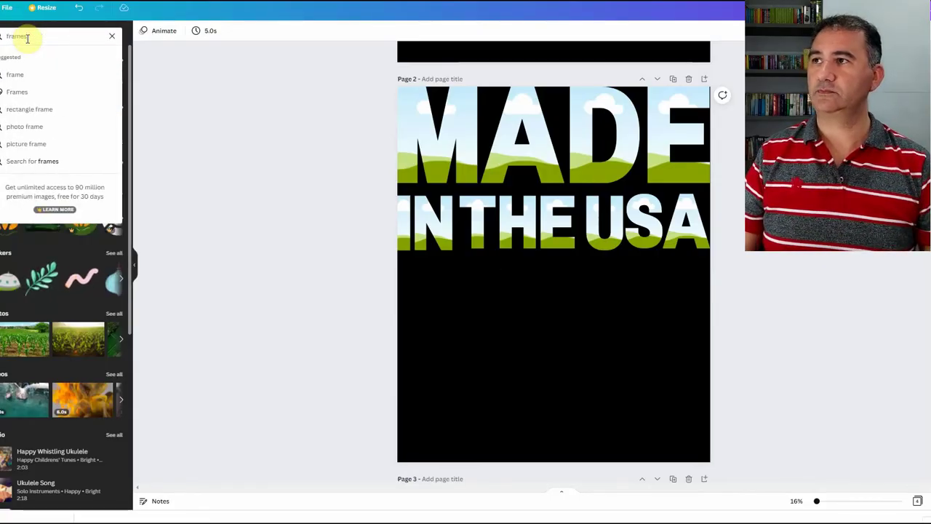
pyautogui.press('Return')
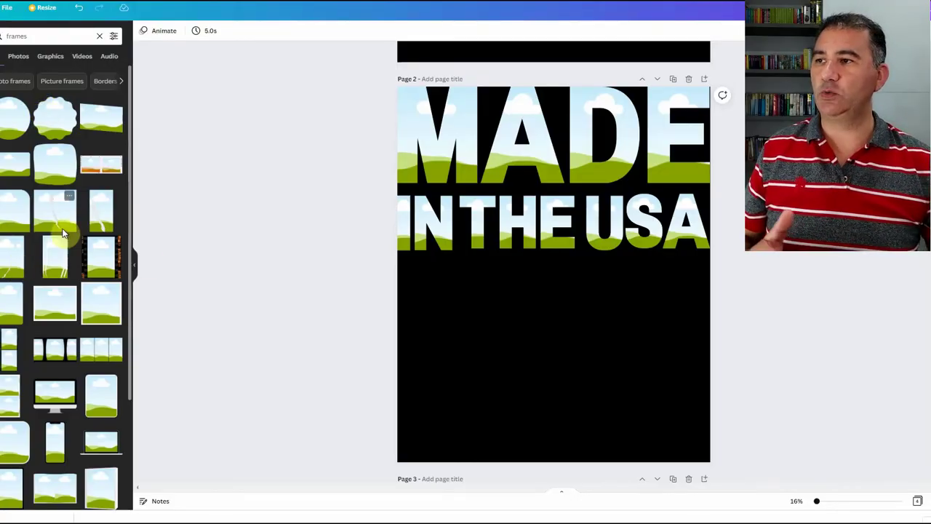
pyautogui.scroll(-10, 67, 227)
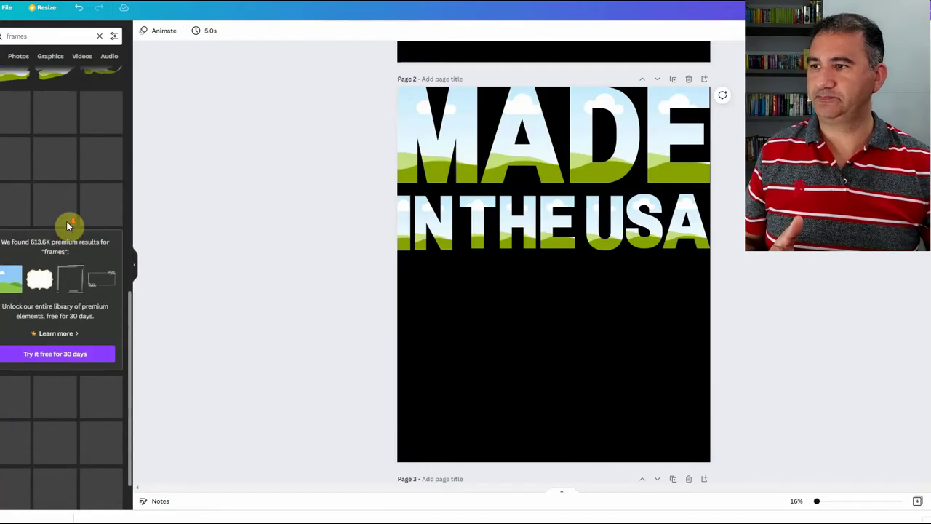
pyautogui.scroll(-5, 66, 227)
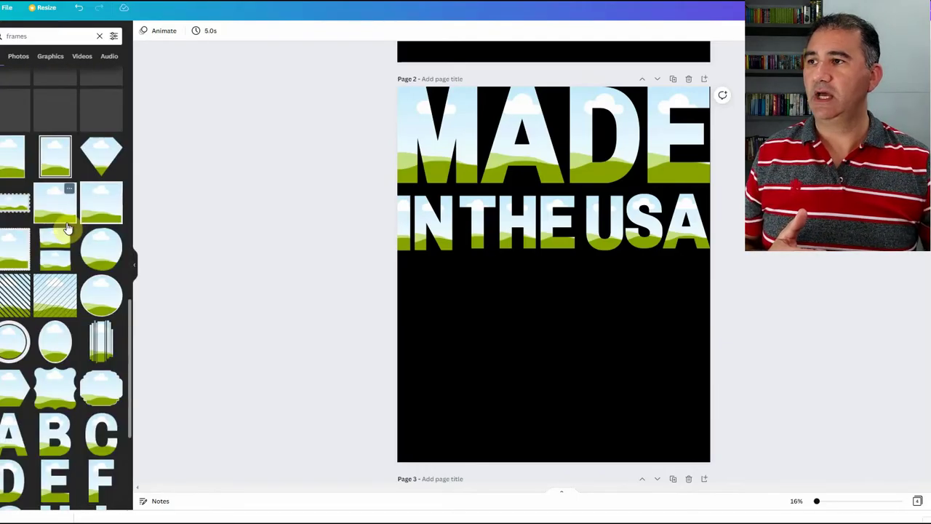
pyautogui.scroll(-4, 66, 225)
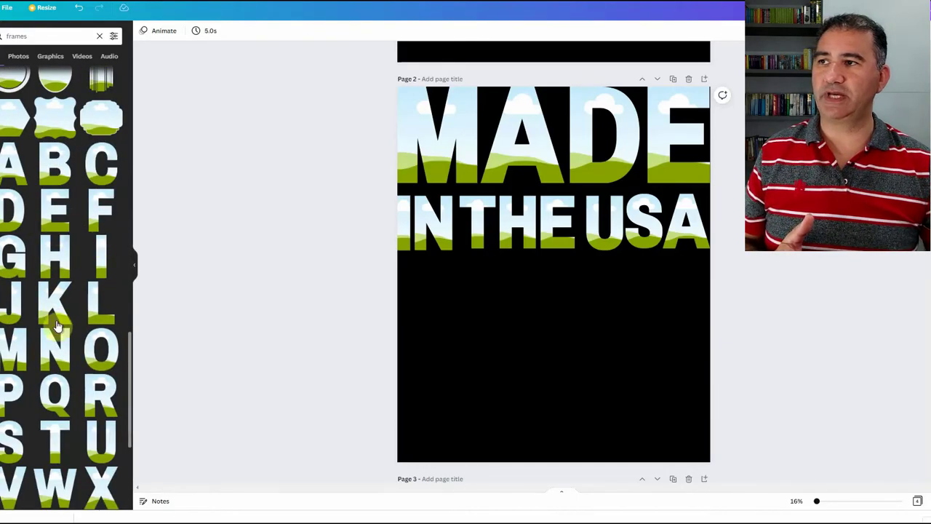
pyautogui.scroll(-5, 65, 283)
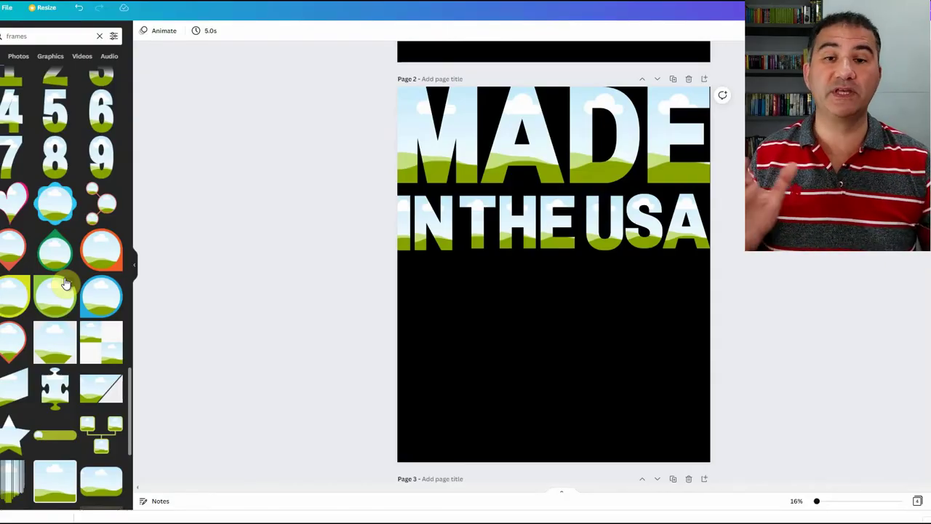
pyautogui.scroll(10, 60, 281)
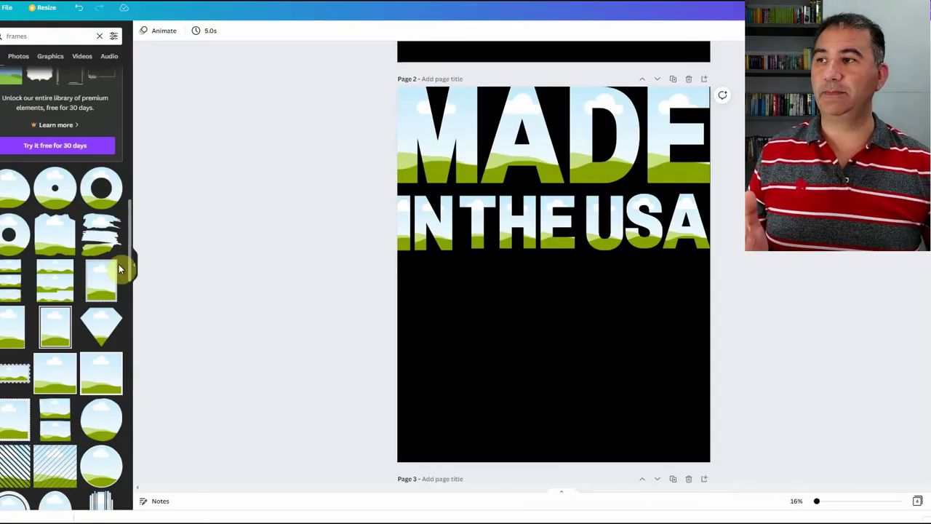
pyautogui.scroll(10, 62, 263)
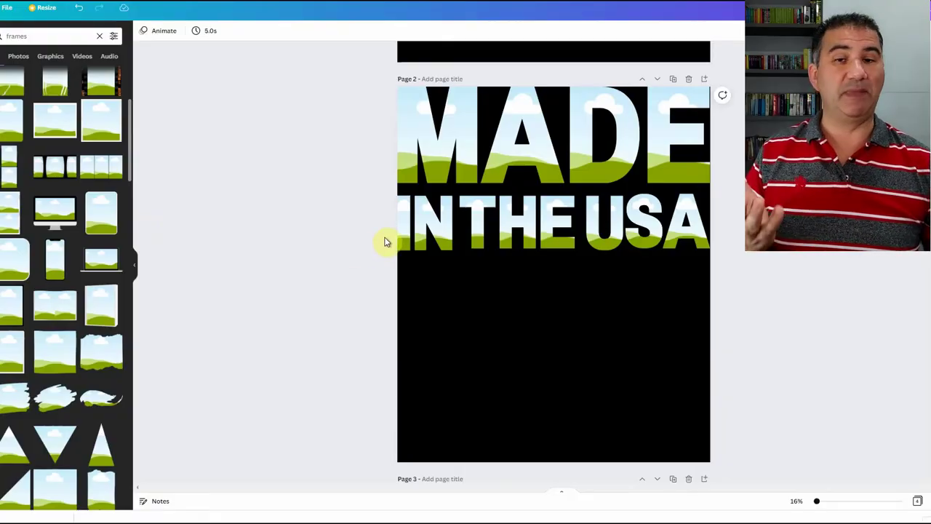
# Step: Replace the 'frames' search with 'usa flag' to list American flag graphics
pyautogui.click(100, 37)
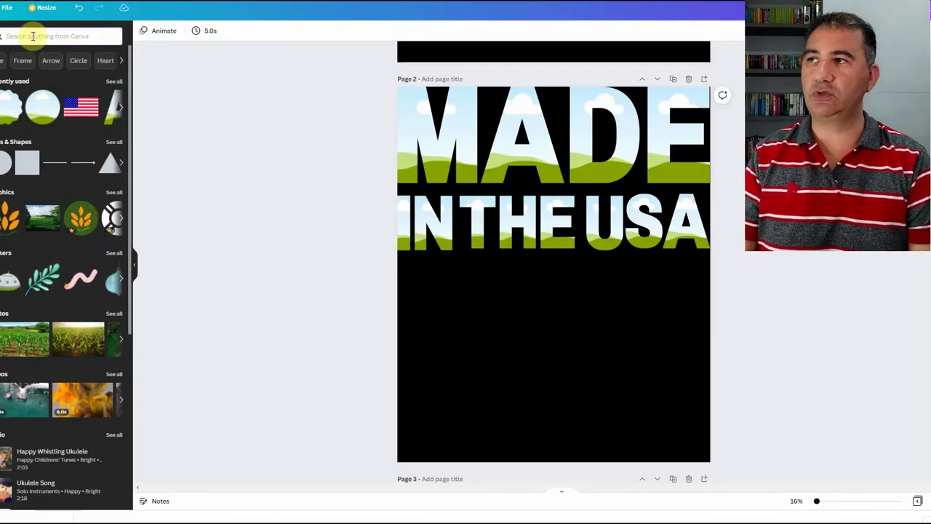
pyautogui.write('usa flag')
pyautogui.press('Return')
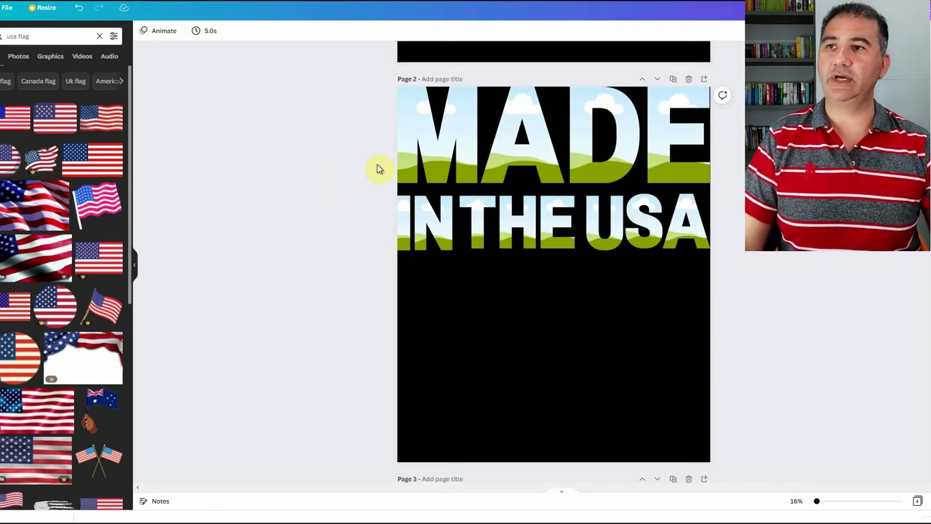
# Step: Drop the US flag into the M frame, undoing an accidental flag fill of the A
pyautogui.click(429, 153)
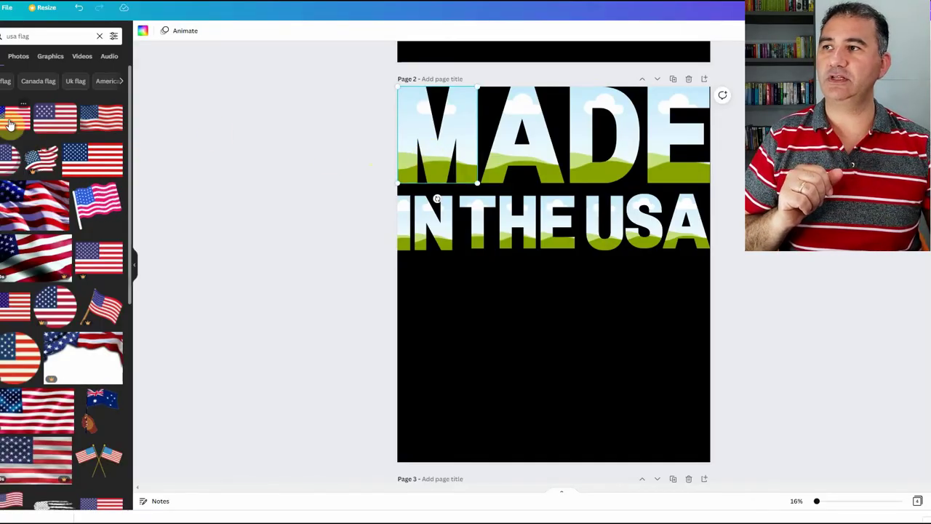
pyautogui.moveTo(13, 122); pyautogui.dragTo(424, 149)
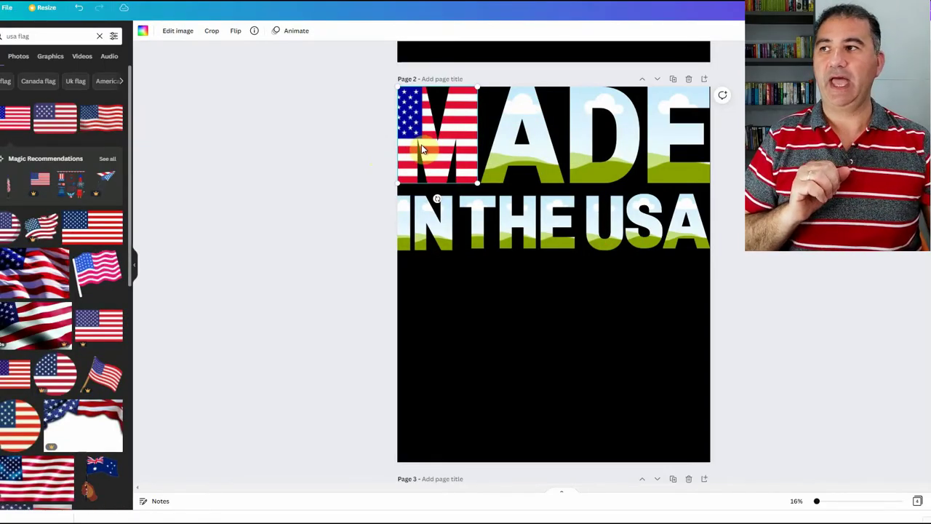
pyautogui.moveTo(9, 126); pyautogui.dragTo(503, 136)
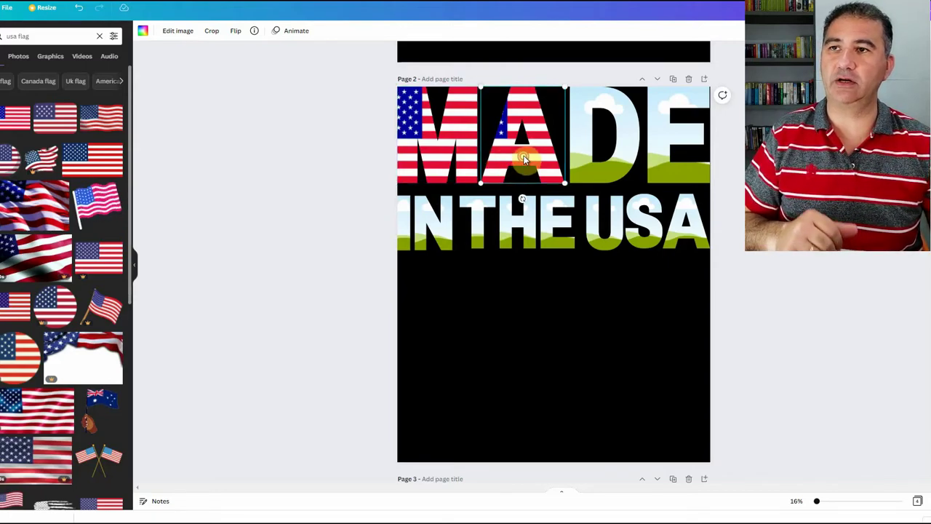
pyautogui.doubleClick(524, 159)
pyautogui.hotkey('ctrl', 'z')
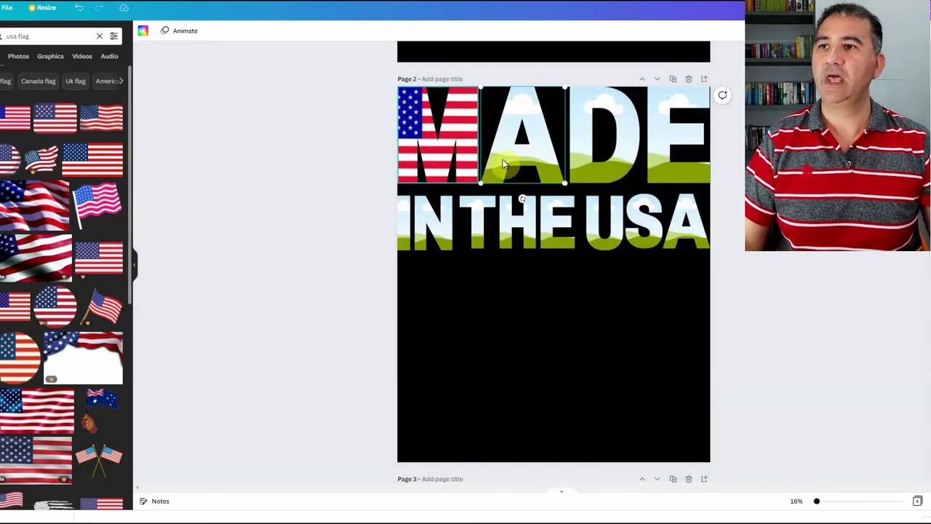
# Step: Enlarge the flag inside the M so its starry part shows, then confirm with Done
pyautogui.doubleClick(432, 151)
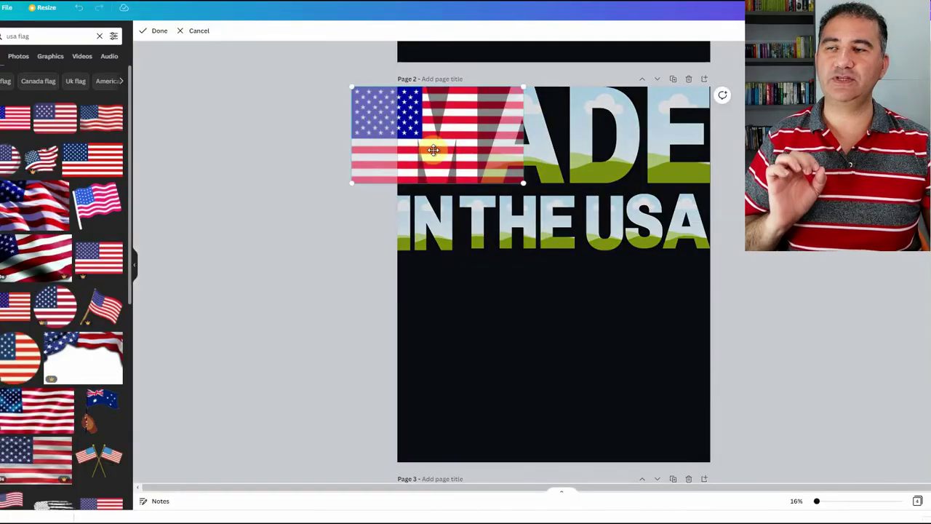
pyautogui.moveTo(523, 183); pyautogui.dragTo(716, 278)
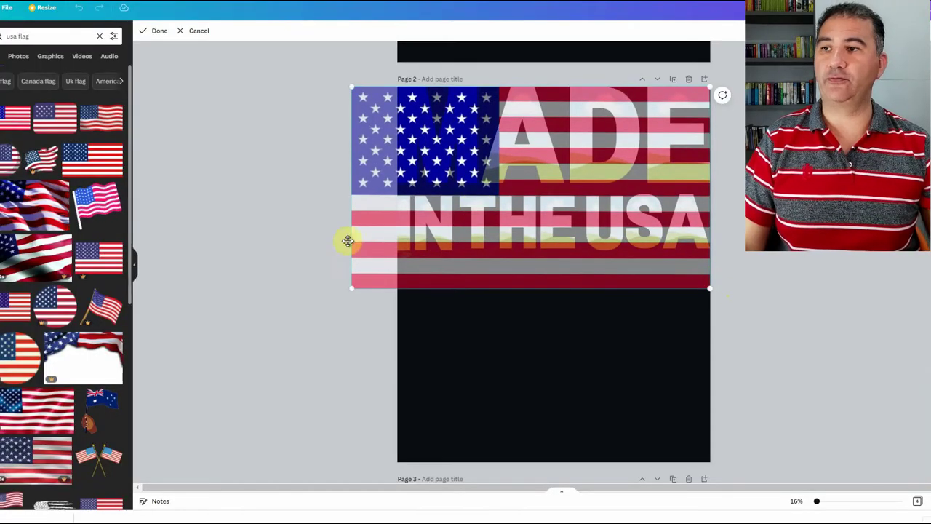
pyautogui.moveTo(352, 290); pyautogui.dragTo(401, 273)
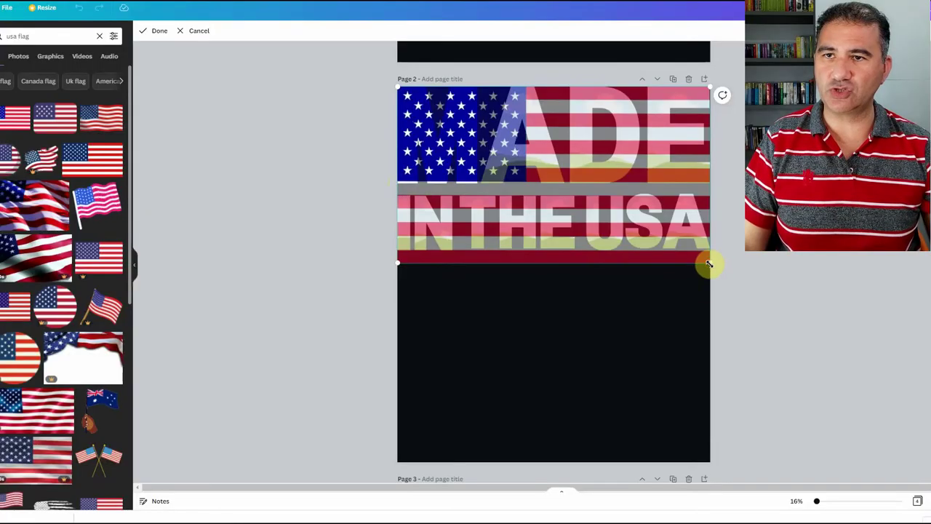
pyautogui.moveTo(710, 264); pyautogui.dragTo(716, 272)
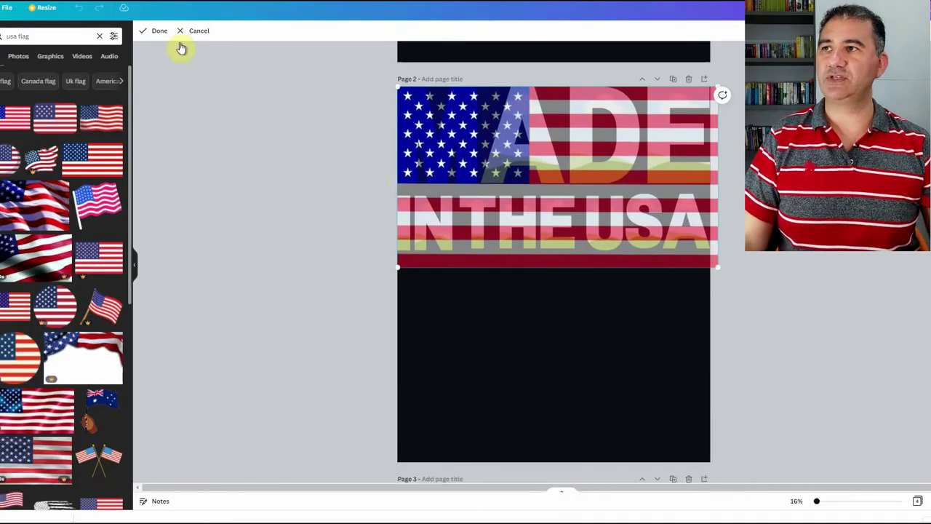
pyautogui.click(157, 34)
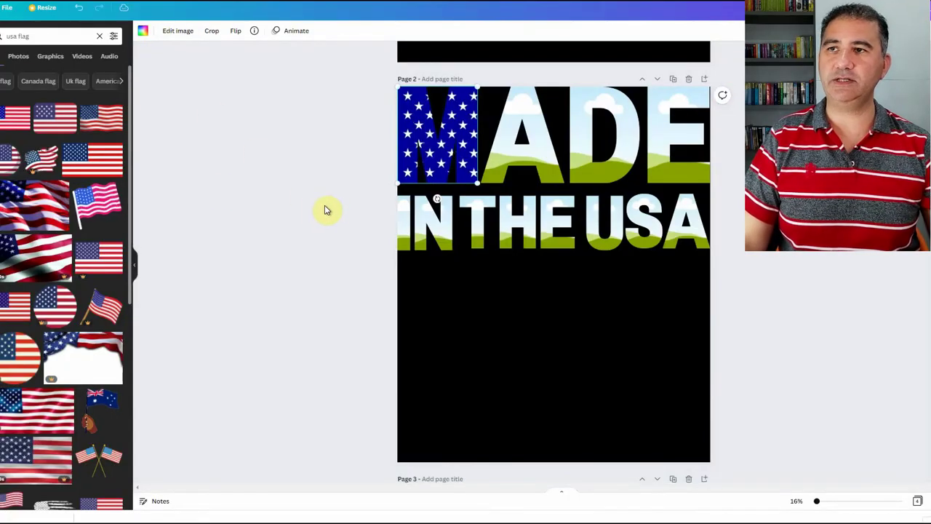
# Step: Fill the A frame with the US flag, then enlarge and shift it so stripes show inside
pyautogui.click(520, 162)
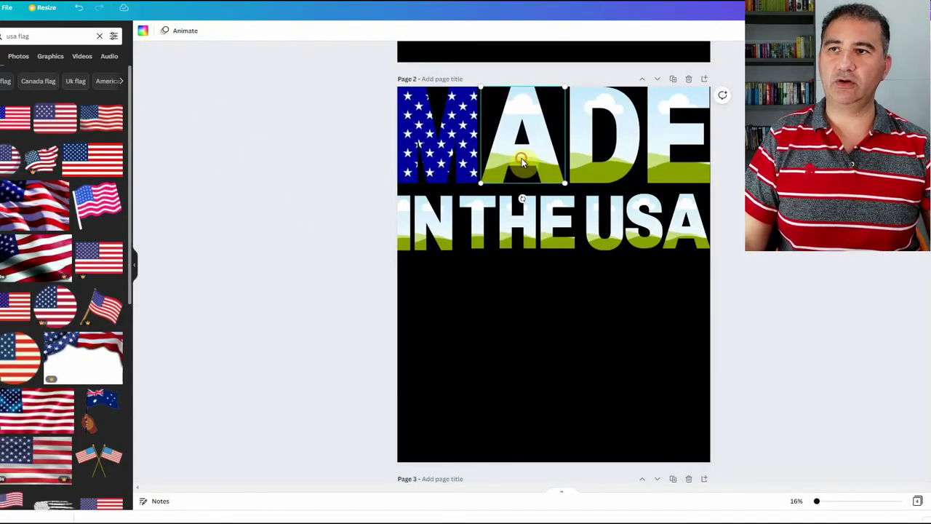
pyautogui.moveTo(9, 116); pyautogui.dragTo(499, 147)
pyautogui.doubleClick(502, 148)
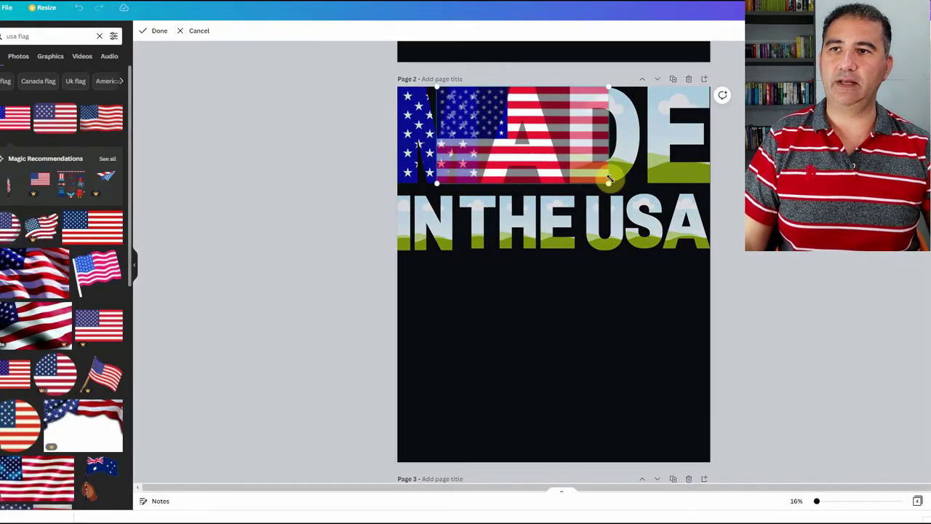
pyautogui.moveTo(609, 187); pyautogui.dragTo(731, 287)
pyautogui.moveTo(436, 256); pyautogui.dragTo(389, 264)
pyautogui.moveTo(480, 179)
pyautogui.mouseDown()
pyautogui.moveTo(548, 179)
pyautogui.moveTo(492, 176)
pyautogui.moveTo(492, 185)
pyautogui.mouseUp()
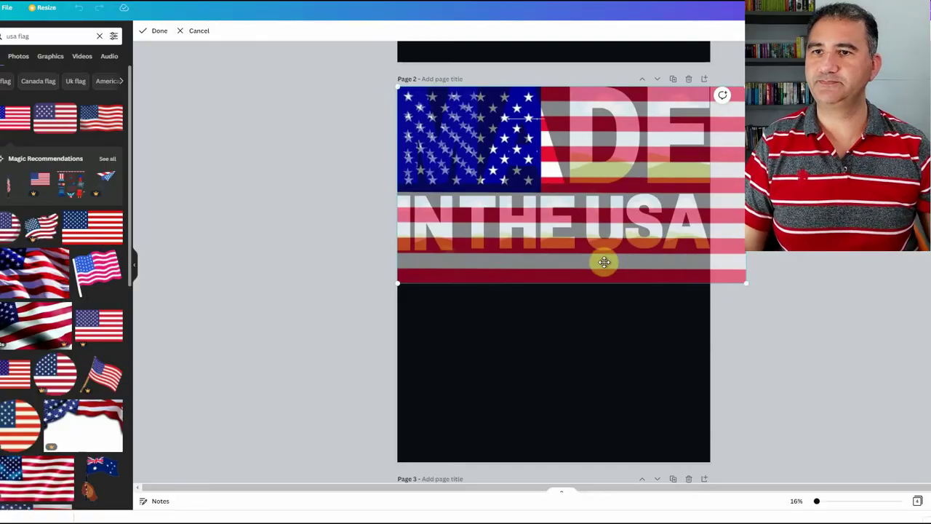
pyautogui.moveTo(744, 281); pyautogui.dragTo(712, 272)
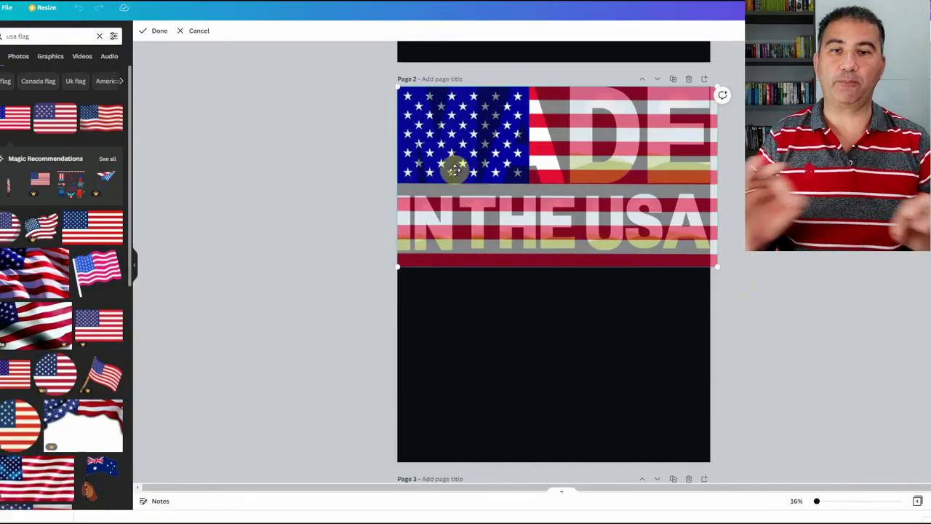
# Step: Confirm the A, then fill the D with the flag, enlarged and shifted left to show stripes
pyautogui.click(745, 270)
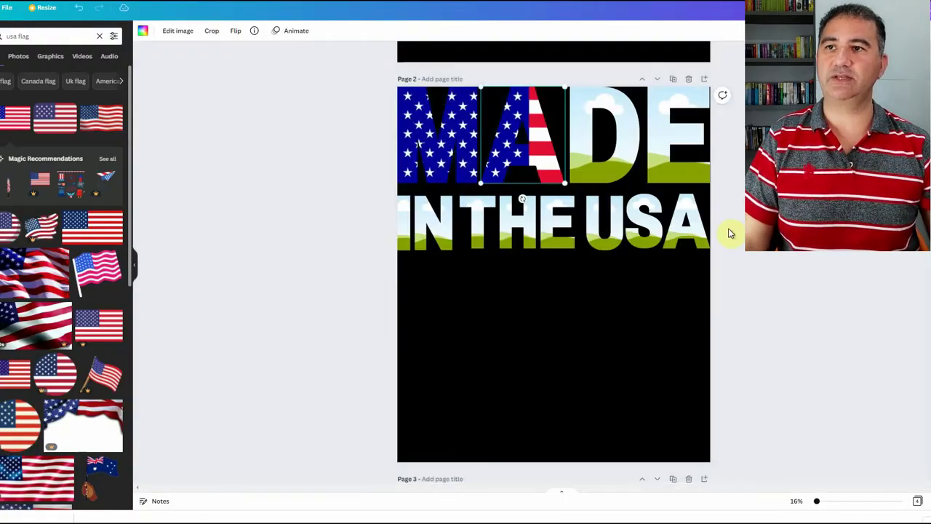
pyautogui.click(607, 157)
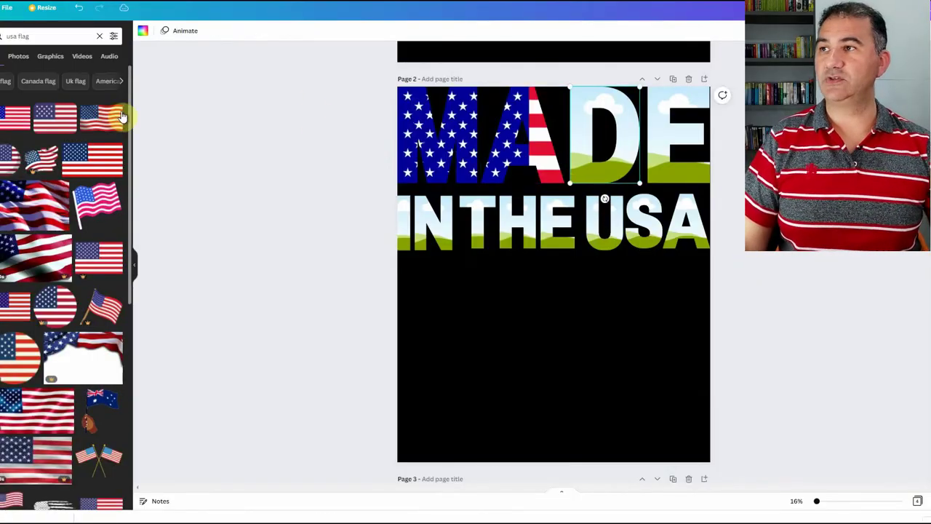
pyautogui.moveTo(13, 125); pyautogui.dragTo(582, 136)
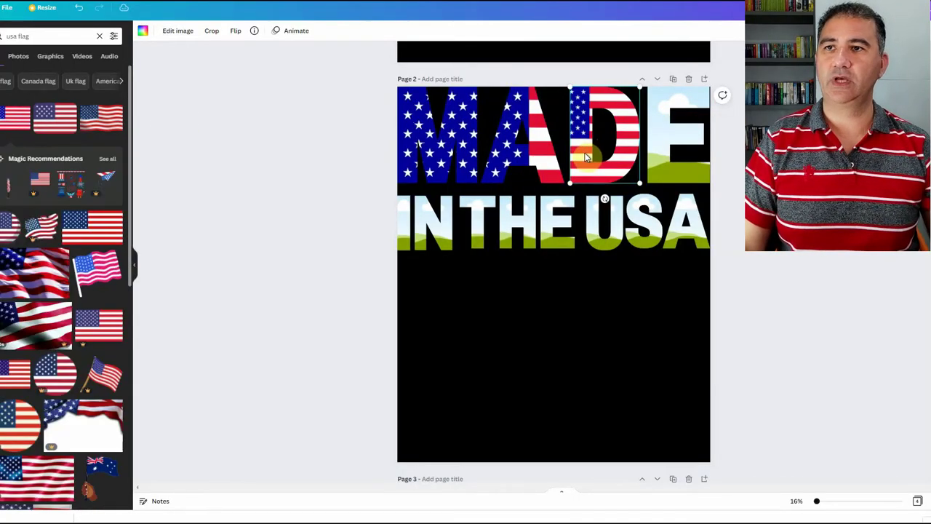
pyautogui.doubleClick(585, 156)
pyautogui.moveTo(690, 182); pyautogui.dragTo(847, 325)
pyautogui.moveTo(637, 257); pyautogui.dragTo(508, 259)
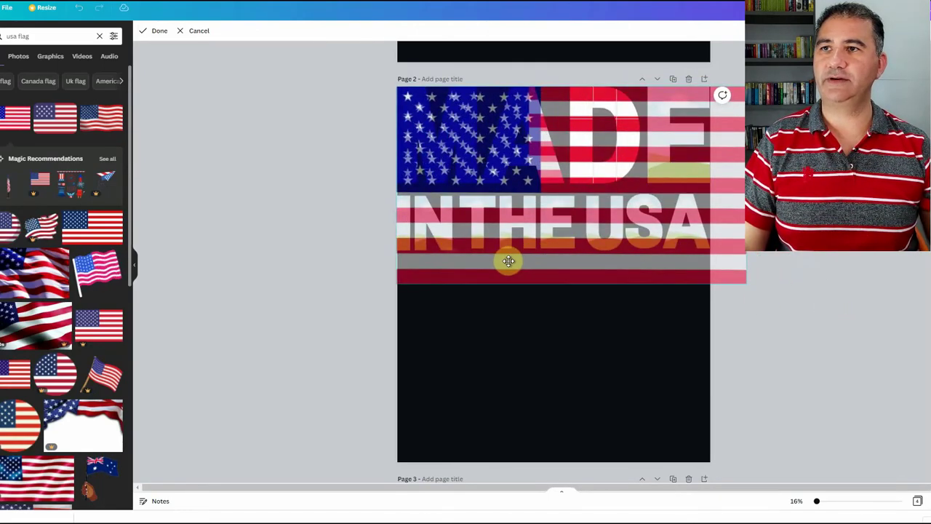
pyautogui.moveTo(744, 279); pyautogui.dragTo(719, 264)
# Step: Confirm the D, then fill the E with the flag, stretched to span the letter
pyautogui.click(771, 269)
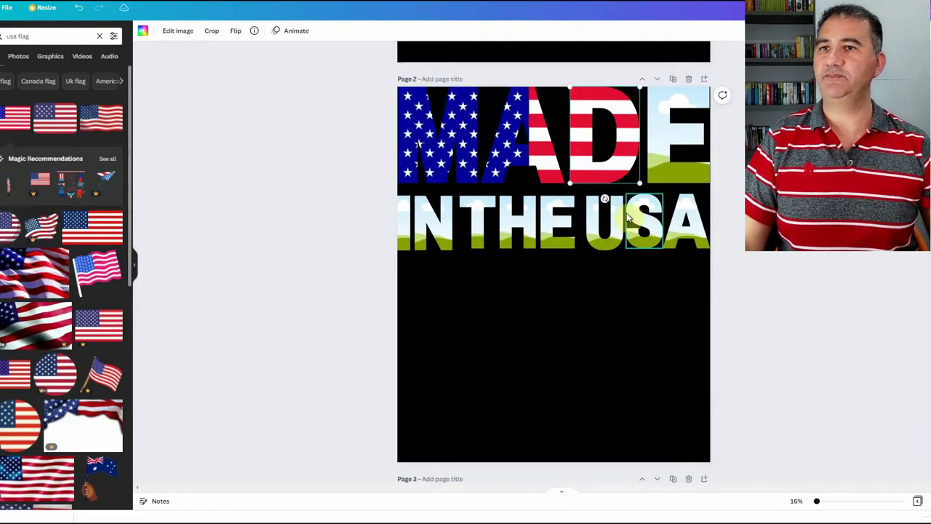
pyautogui.click(660, 145)
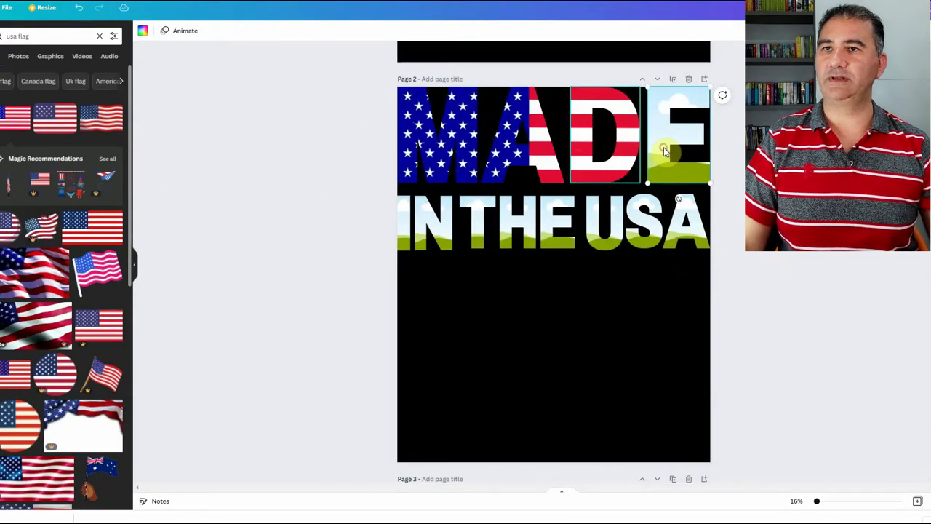
pyautogui.moveTo(16, 118); pyautogui.dragTo(655, 129)
pyautogui.doubleClick(654, 142)
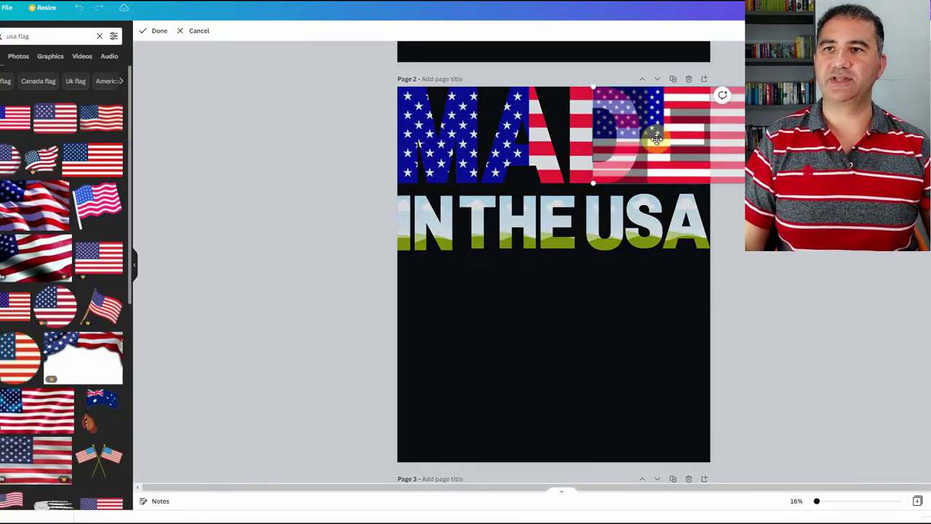
pyautogui.moveTo(703, 160); pyautogui.dragTo(710, 262)
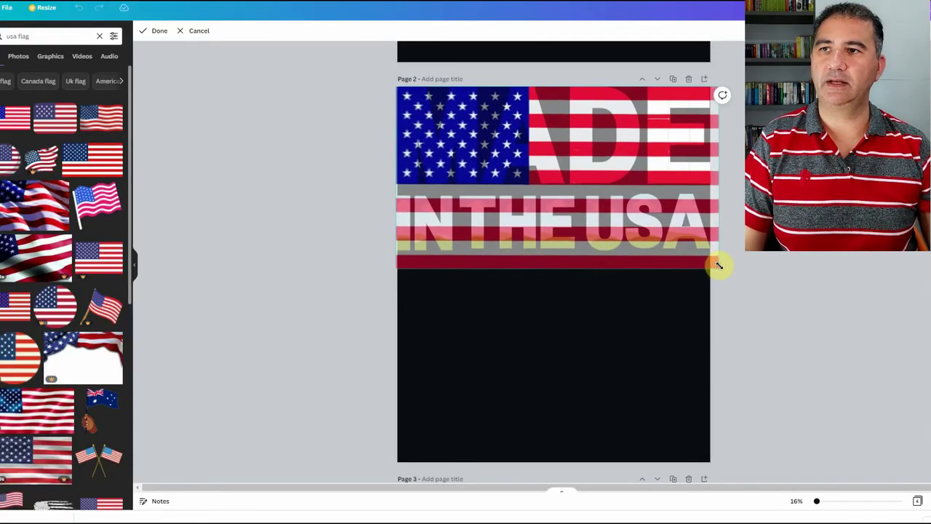
pyautogui.click(786, 262)
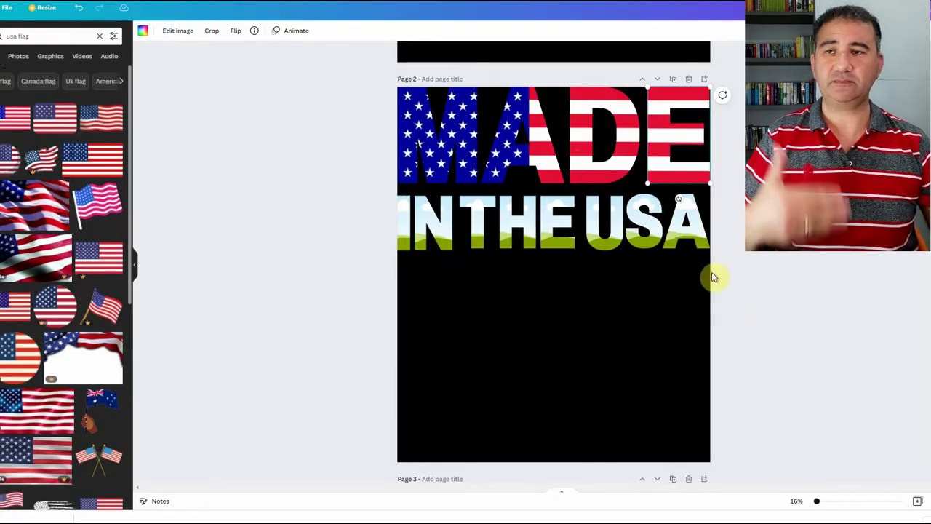
pyautogui.scroll(2, 696, 279)
pyautogui.scroll(5, 696, 279)
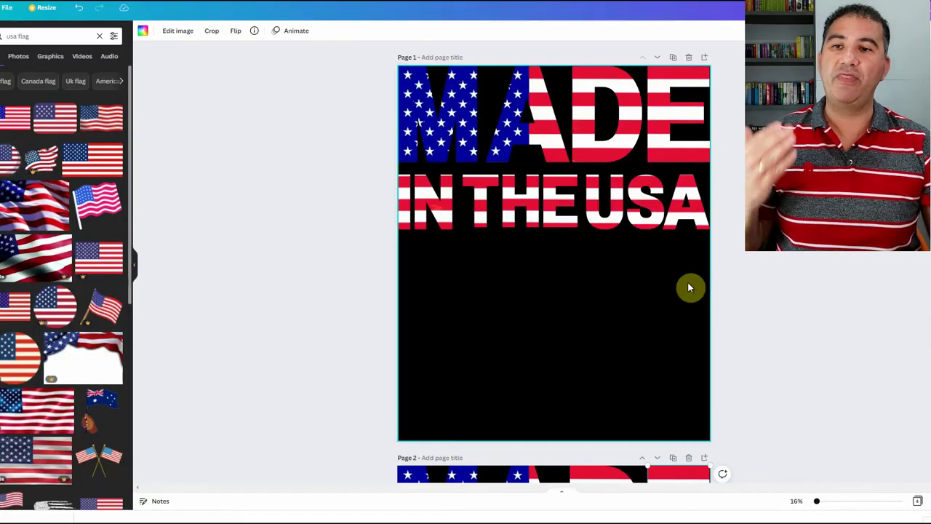
pyautogui.scroll(-5, 690, 287)
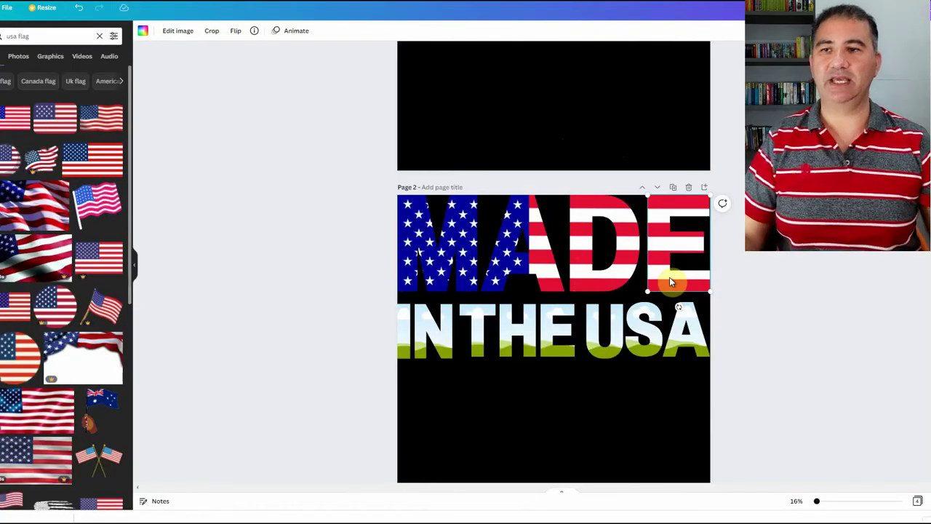
# Step: On page 4, enlarge the flag-filled MADE IN THE USA image and move it up and left
pyautogui.scroll(-5, 662, 288)
pyautogui.scroll(-5, 661, 287)
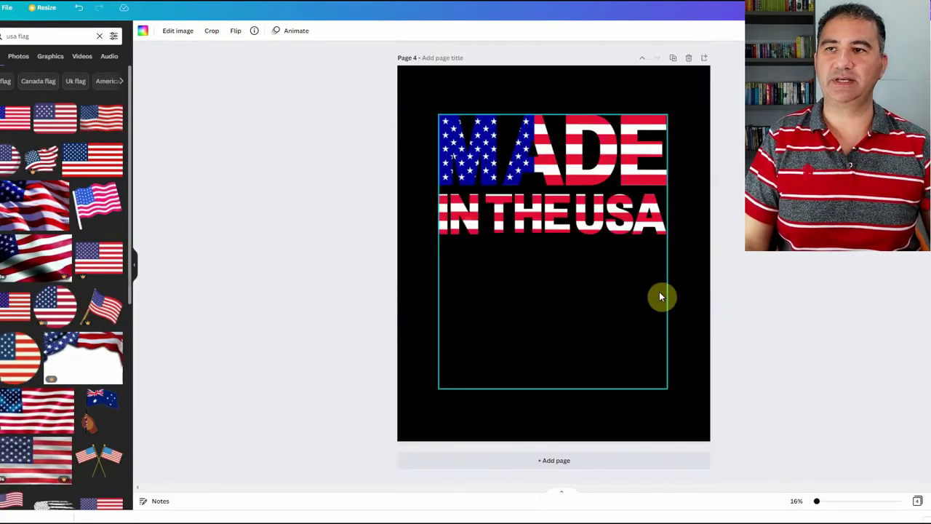
pyautogui.click(640, 289)
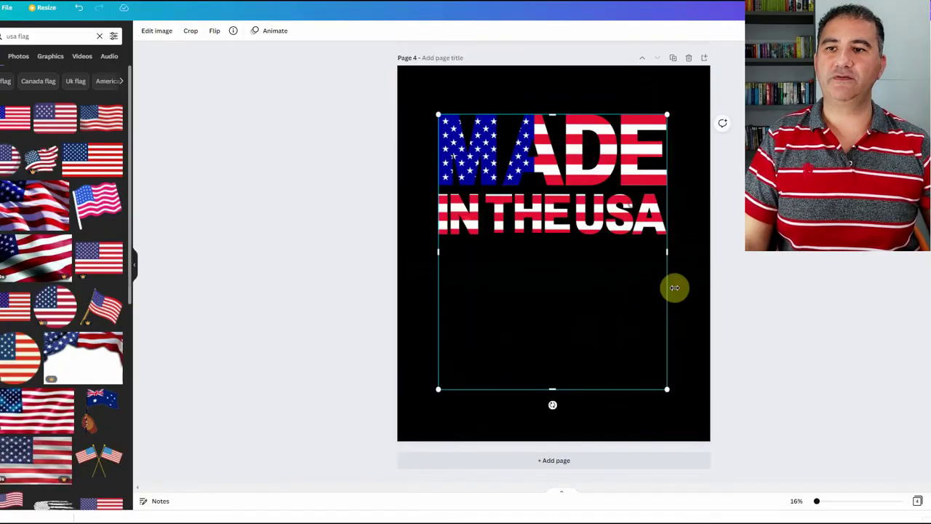
pyautogui.moveTo(666, 391); pyautogui.dragTo(640, 360)
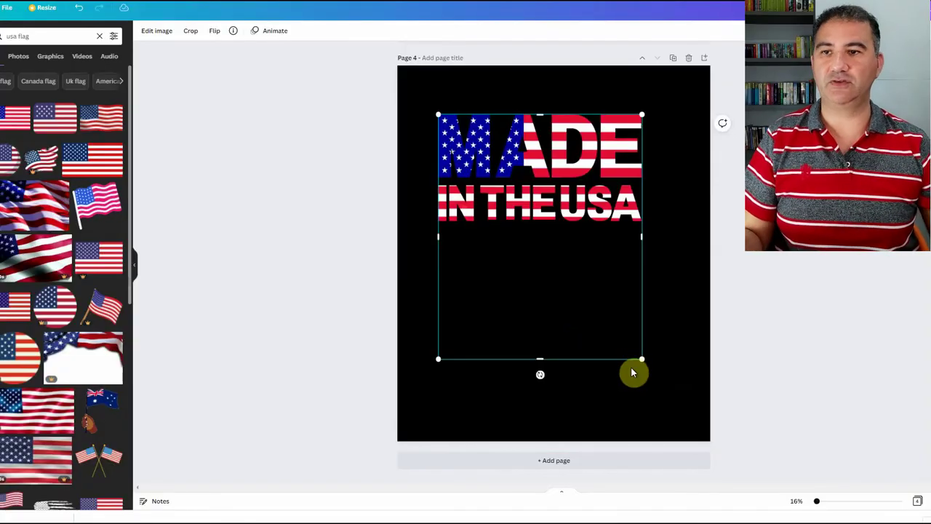
pyautogui.moveTo(640, 358); pyautogui.dragTo(703, 416)
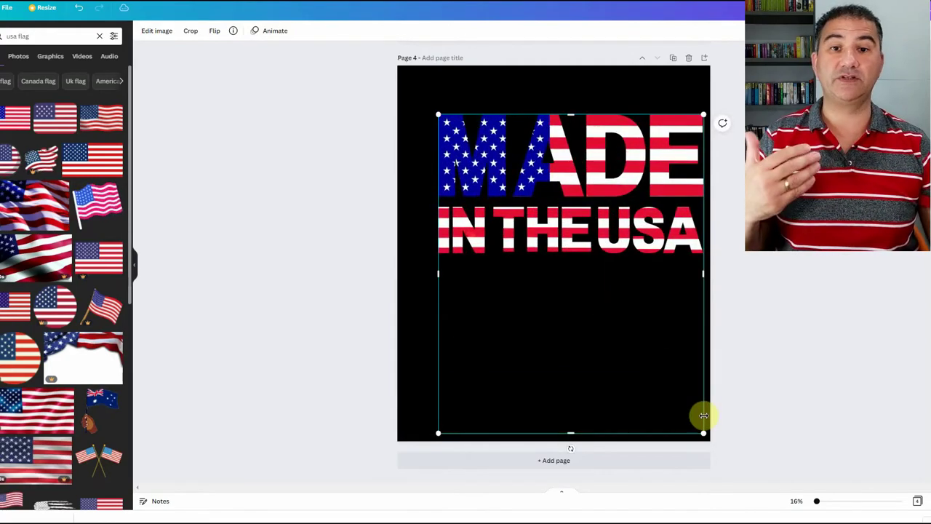
pyautogui.moveTo(608, 237); pyautogui.dragTo(596, 201)
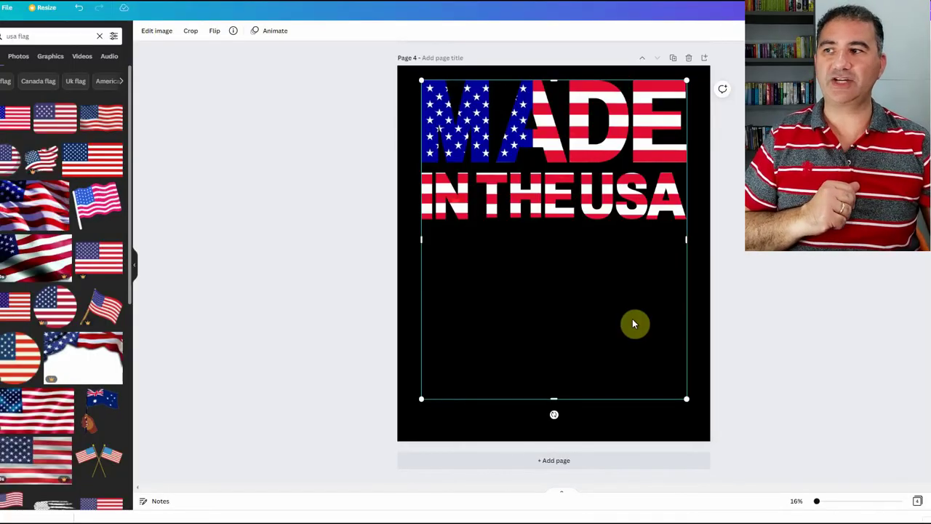
# Step: Clear the flag search, show the Frames elements, and scroll back up to page 3's example
pyautogui.click(100, 35)
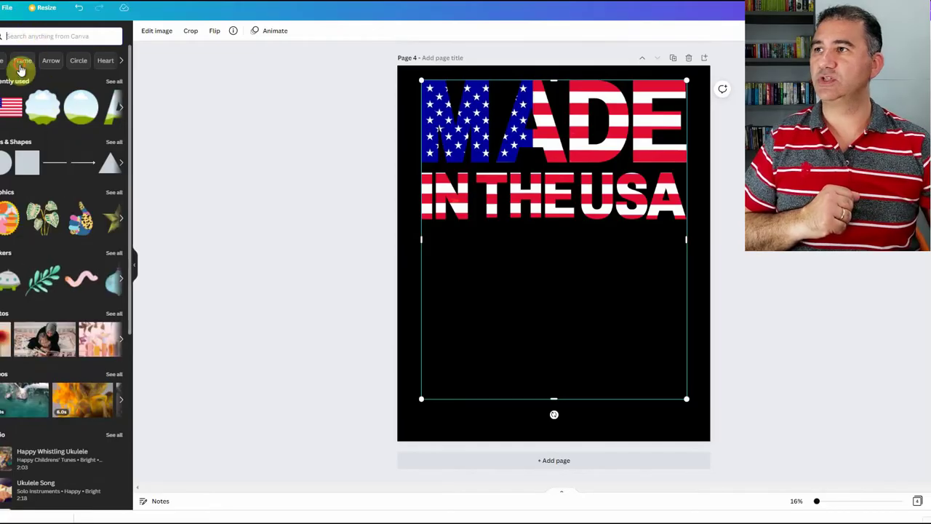
pyautogui.click(22, 61)
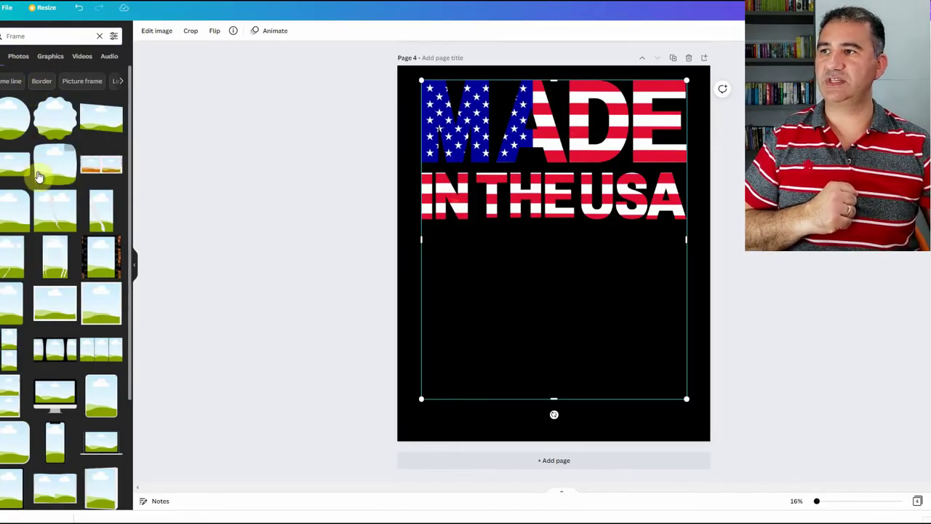
pyautogui.scroll(-2, 64, 249)
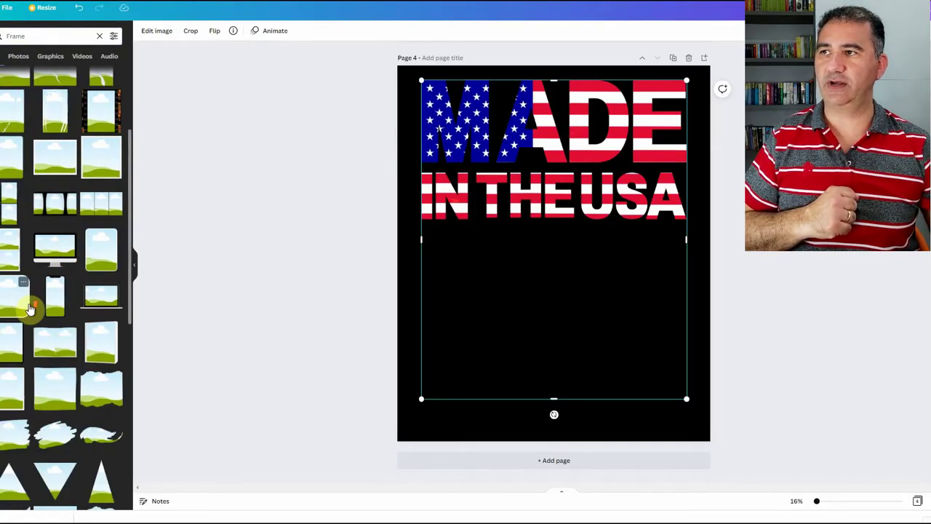
pyautogui.scroll(2, 29, 308)
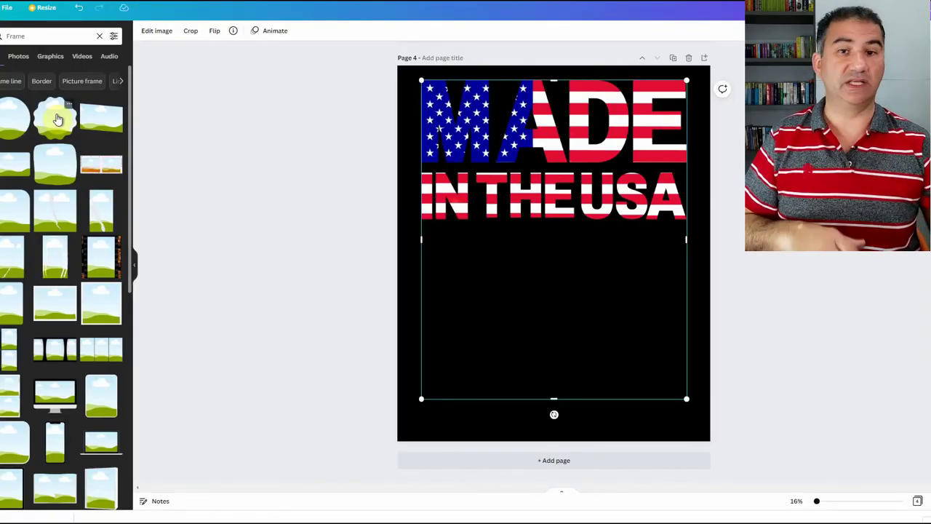
pyautogui.scroll(8, 526, 294)
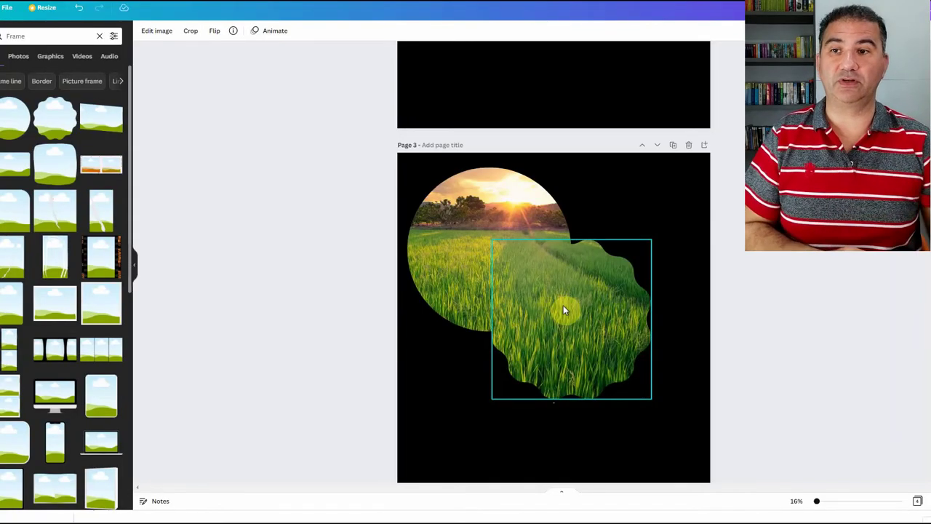
# Step: Add a new blank page 5 after page 4
pyautogui.scroll(-5, 589, 294)
pyautogui.click(593, 301)
pyautogui.scroll(-1, 593, 300)
pyautogui.click(552, 467)
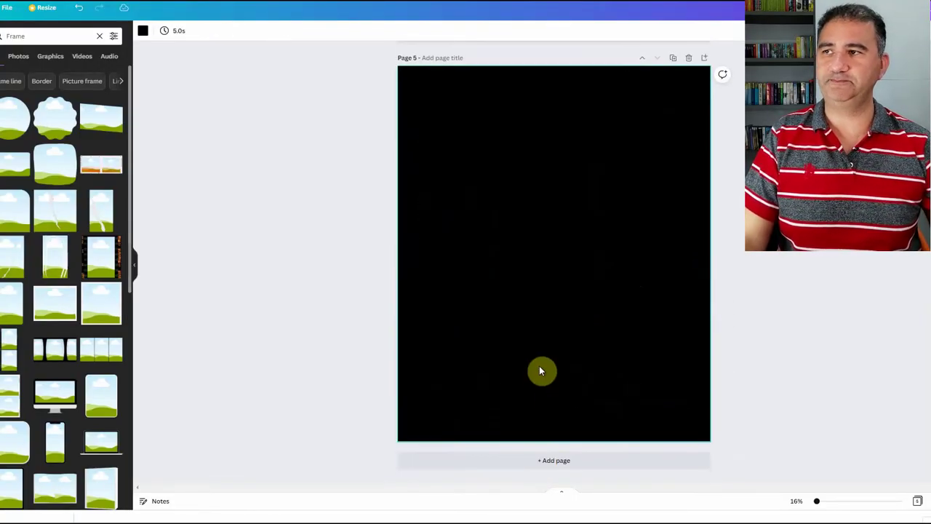
# Step: Place a circle frame at the upper left and an overlapping wavy-edged badge frame beside it
pyautogui.click(13, 115)
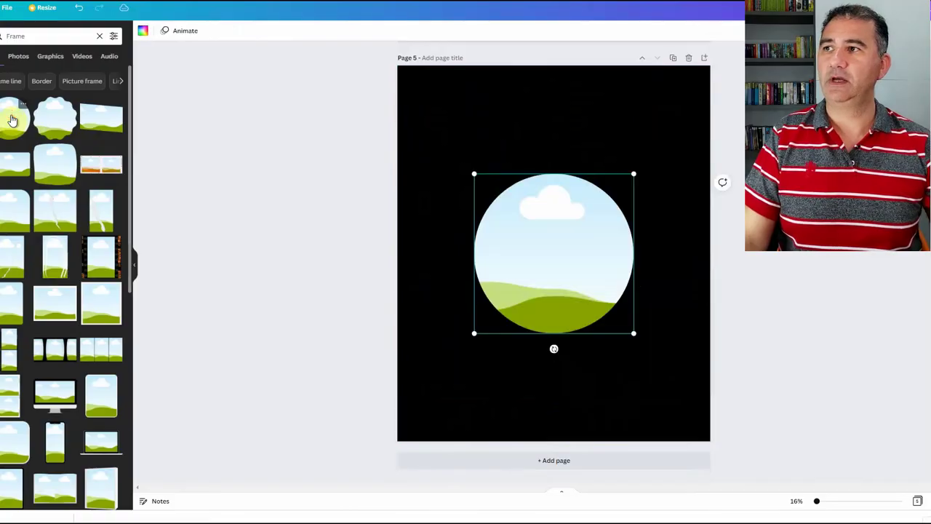
pyautogui.moveTo(529, 277); pyautogui.dragTo(488, 181)
pyautogui.click(55, 118)
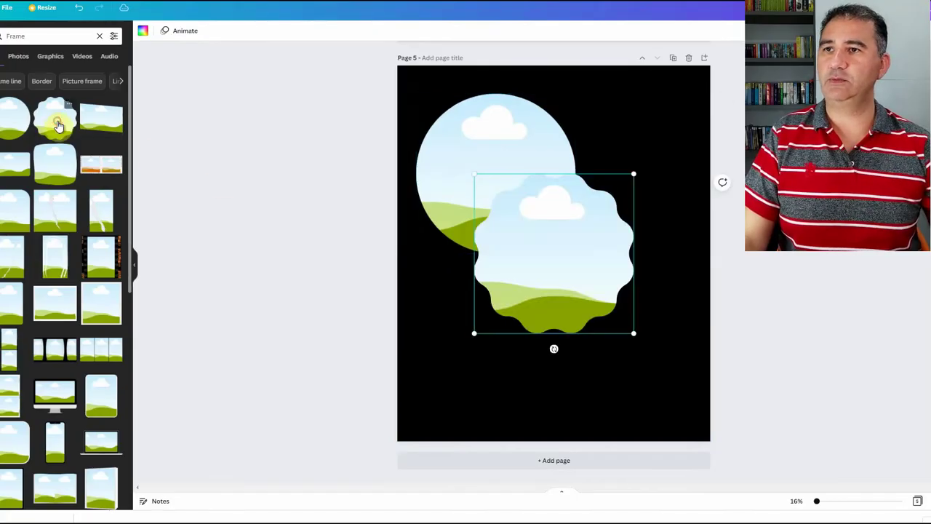
pyautogui.moveTo(539, 280)
pyautogui.mouseDown()
pyautogui.moveTo(574, 269)
pyautogui.moveTo(557, 279)
pyautogui.moveTo(568, 128)
pyautogui.moveTo(524, 289)
pyautogui.moveTo(492, 308)
pyautogui.moveTo(564, 231)
pyautogui.moveTo(525, 284)
pyautogui.moveTo(561, 291)
pyautogui.moveTo(554, 280)
pyautogui.mouseUp()
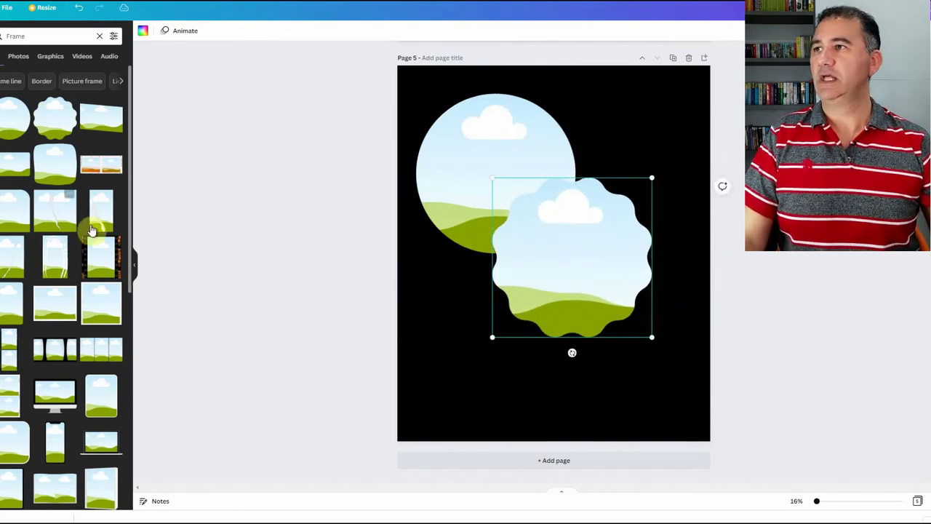
# Step: Search for 'landscape' photos and drop the sunset field photo into the wavy frame
pyautogui.write('landscape')
pyautogui.press('Return')
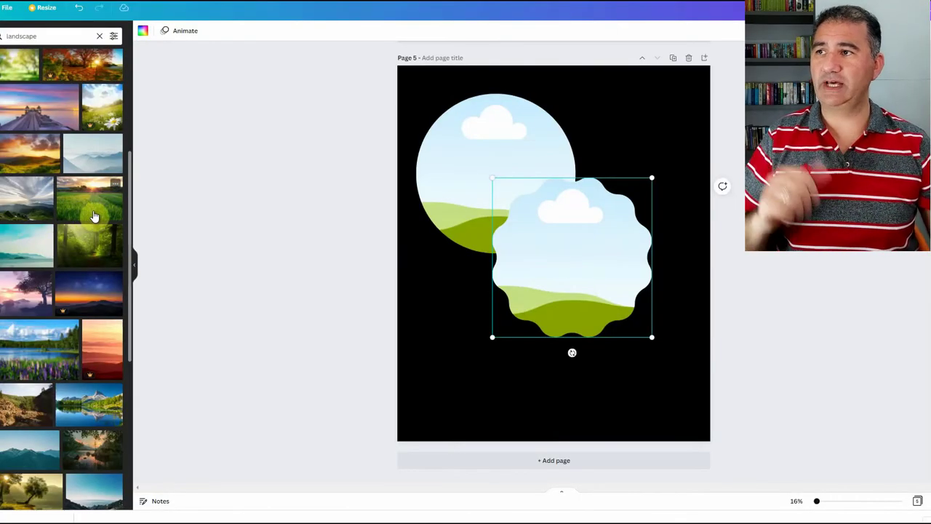
pyautogui.click(460, 152)
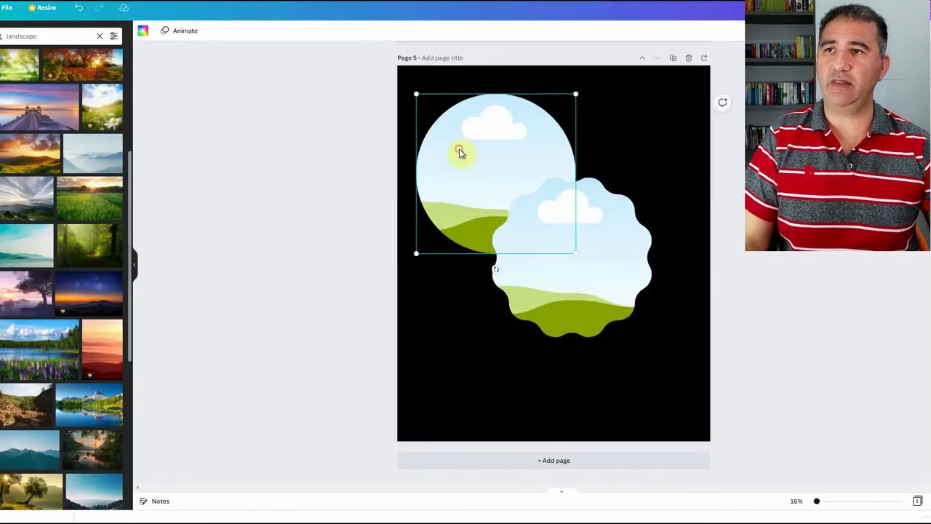
pyautogui.click(80, 199)
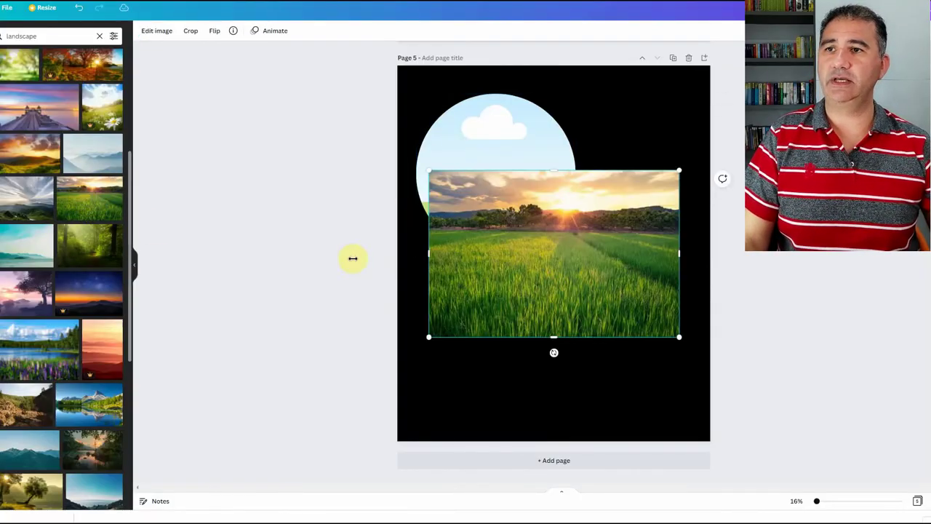
pyautogui.moveTo(552, 255); pyautogui.dragTo(547, 211)
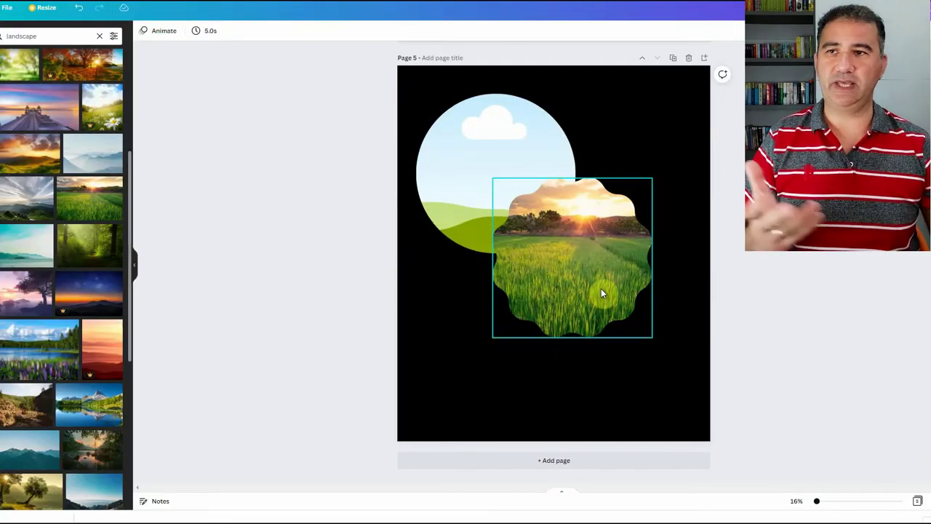
# Step: Enlarge the photo inside the wavy frame and shift it left so grass fills the shape
pyautogui.doubleClick(518, 209)
pyautogui.moveTo(451, 178); pyautogui.dragTo(349, 46)
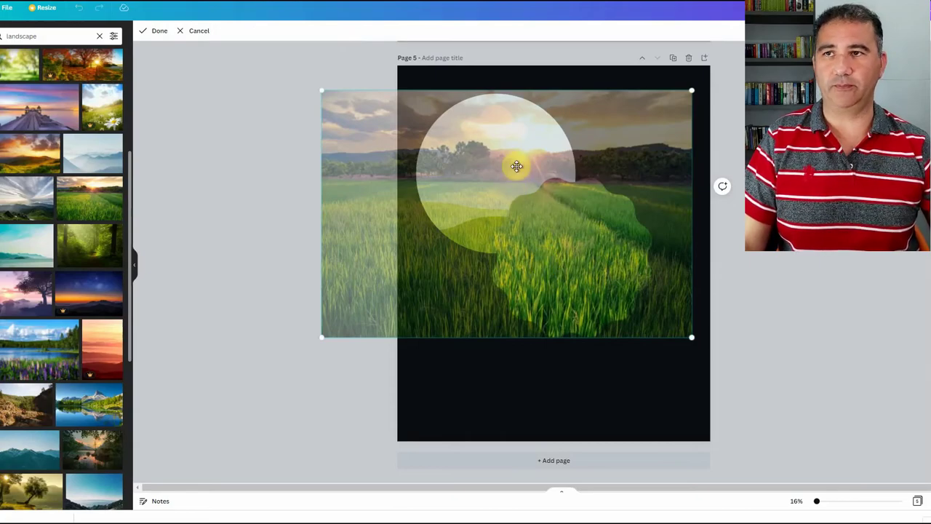
pyautogui.moveTo(509, 151); pyautogui.dragTo(478, 152)
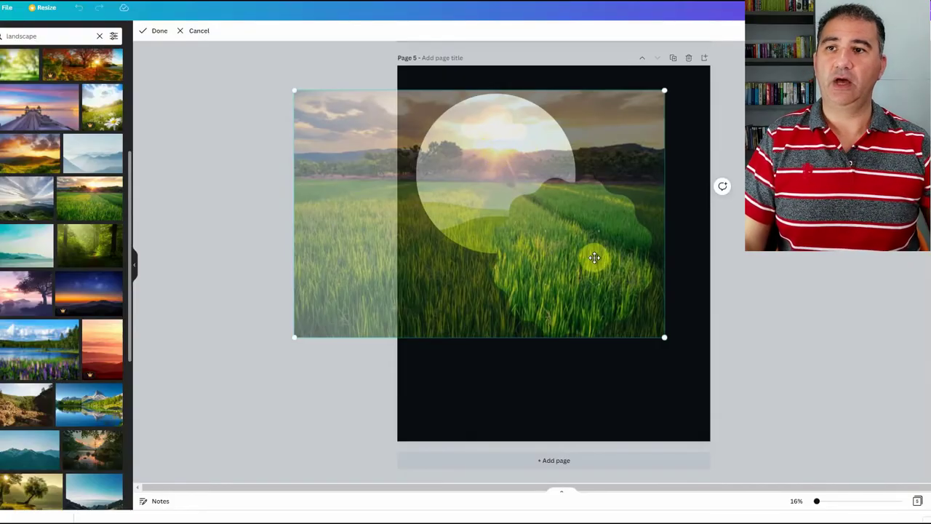
pyautogui.click(783, 265)
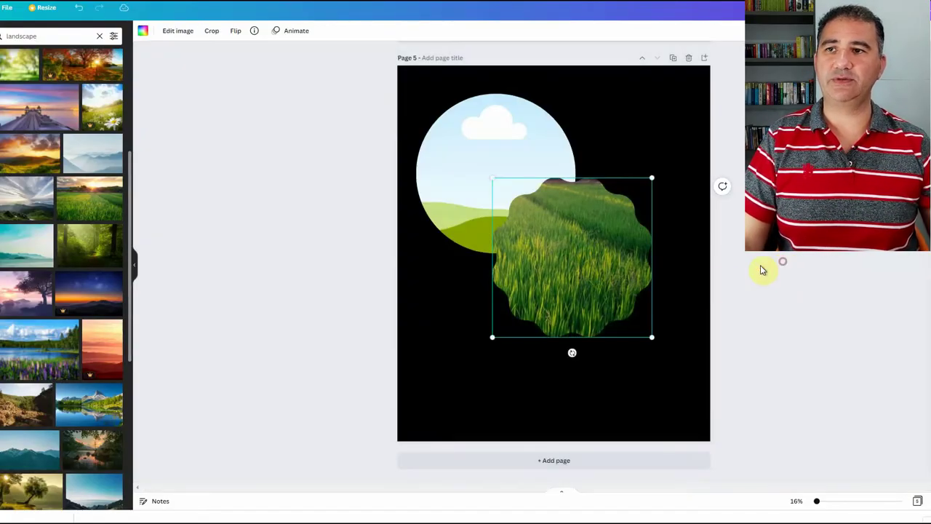
# Step: Drop the sunrise field photo into the circle frame, enlarged and shifted left to line up with the scene
pyautogui.click(477, 133)
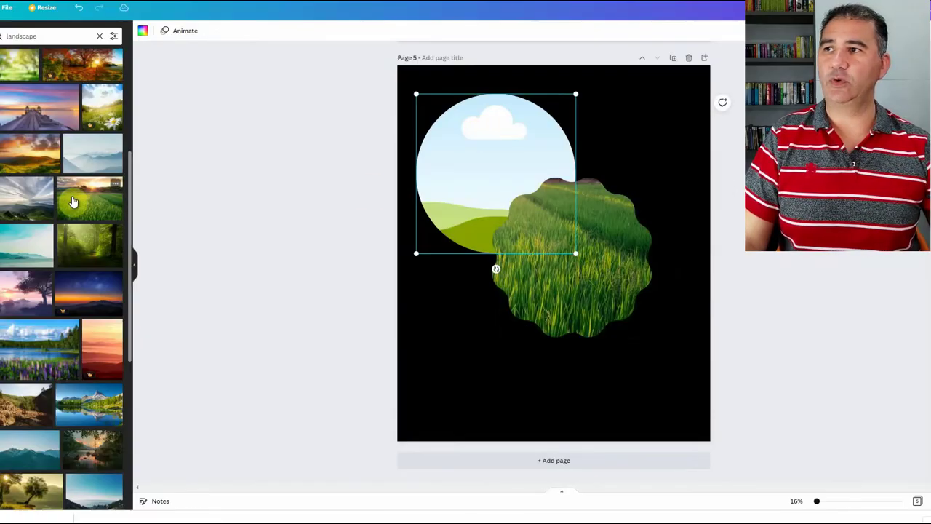
pyautogui.moveTo(73, 201); pyautogui.dragTo(484, 191)
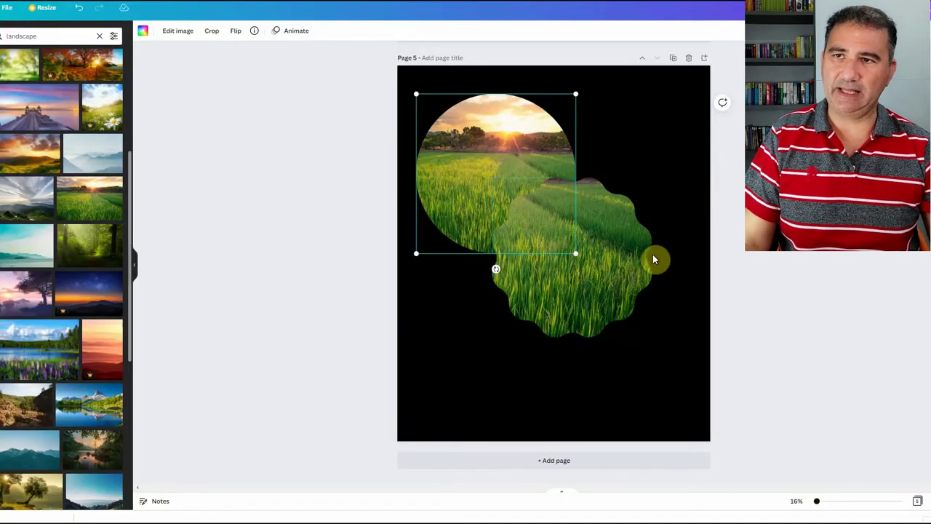
pyautogui.doubleClick(523, 167)
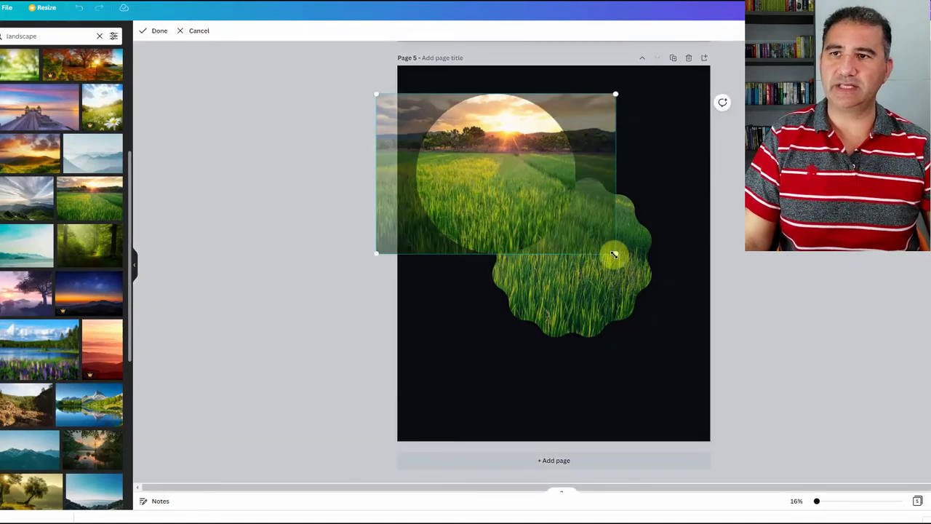
pyautogui.moveTo(616, 254); pyautogui.dragTo(709, 327)
pyautogui.moveTo(585, 243)
pyautogui.mouseDown()
pyautogui.moveTo(520, 222)
pyautogui.moveTo(485, 228)
pyautogui.moveTo(493, 225)
pyautogui.mouseUp()
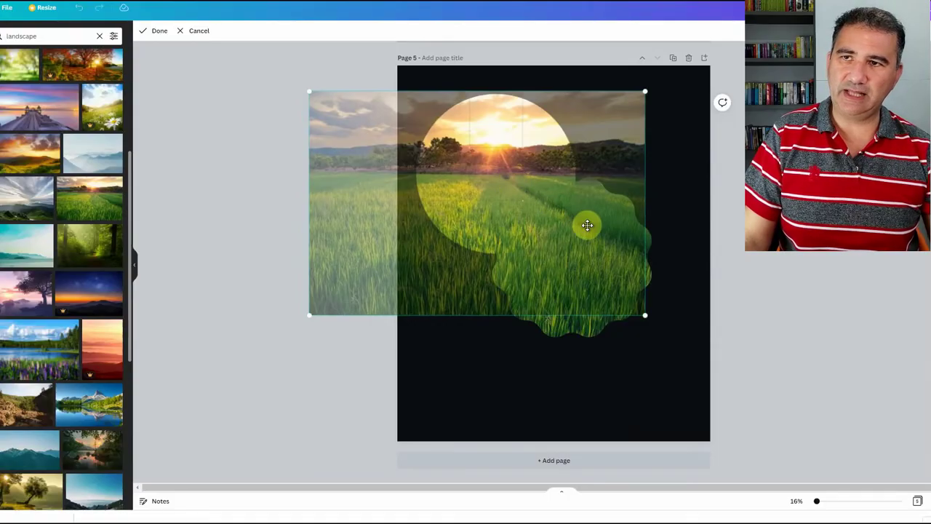
pyautogui.moveTo(644, 315); pyautogui.dragTo(667, 338)
pyautogui.moveTo(591, 277); pyautogui.dragTo(584, 274)
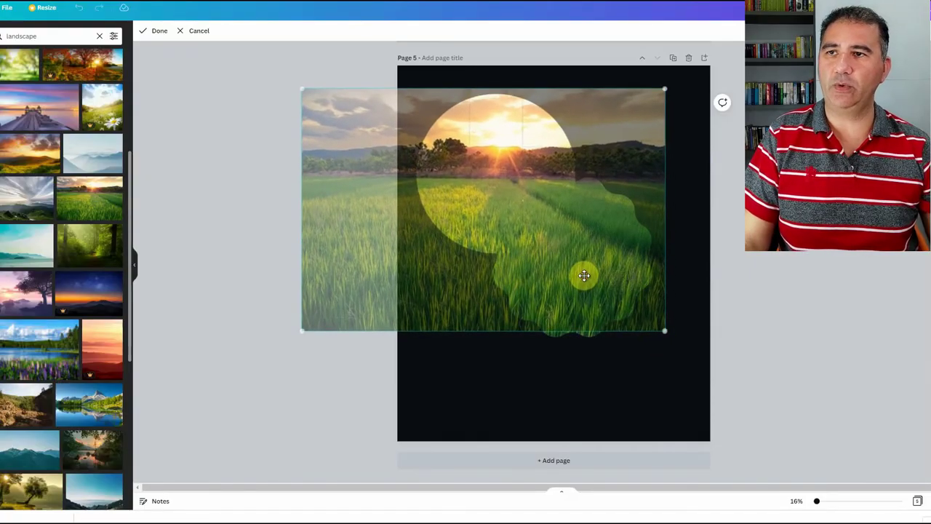
pyautogui.click(742, 308)
pyautogui.click(744, 290)
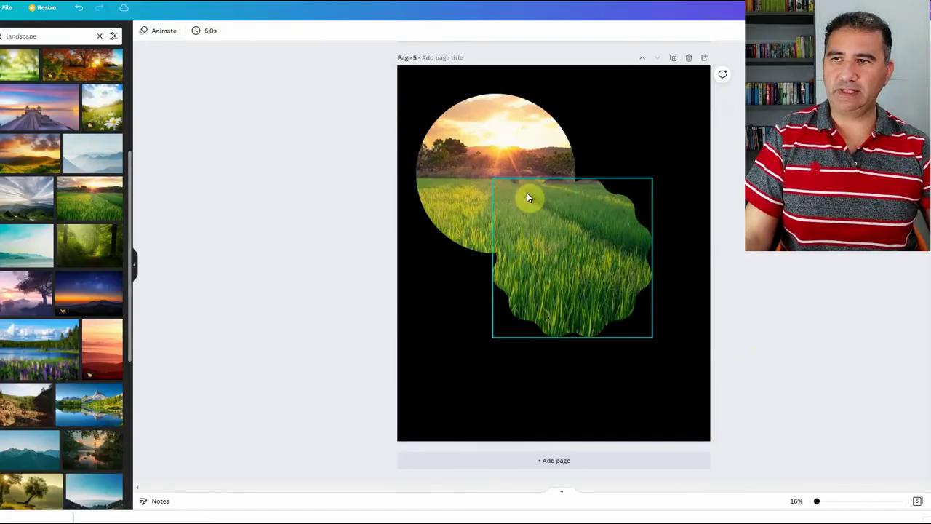
# Step: Nudge the circle's photo slightly left to align it with the badge landscape
pyautogui.click(521, 152)
pyautogui.doubleClick(520, 151)
pyautogui.moveTo(536, 181); pyautogui.dragTo(526, 181)
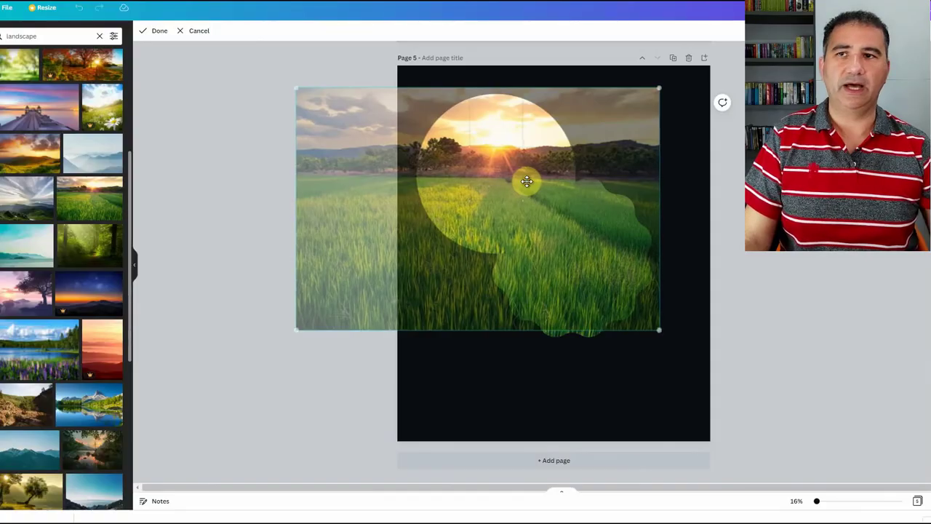
pyautogui.click(766, 289)
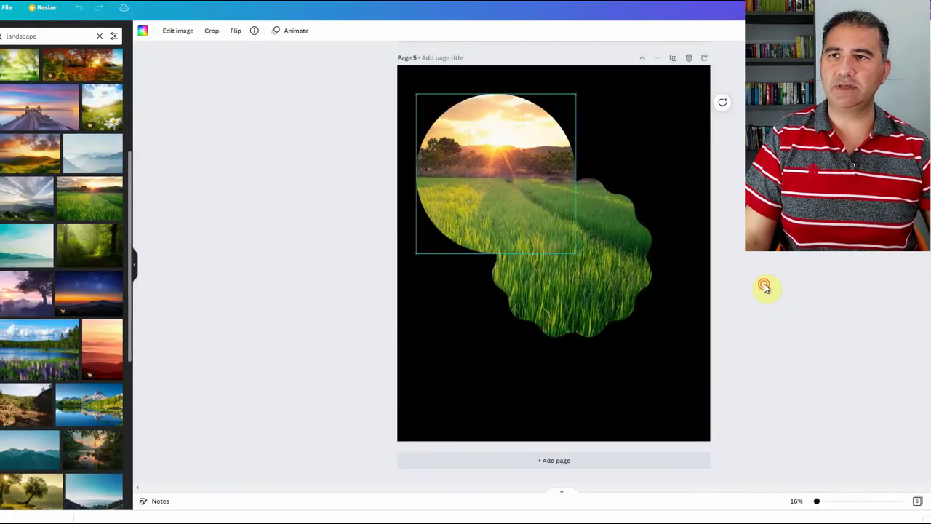
# Step: Nudge the wavy badge photo up so the landscape flows continuously between both shapes
pyautogui.click(579, 220)
pyautogui.moveTo(579, 221); pyautogui.dragTo(582, 216)
pyautogui.click(758, 250)
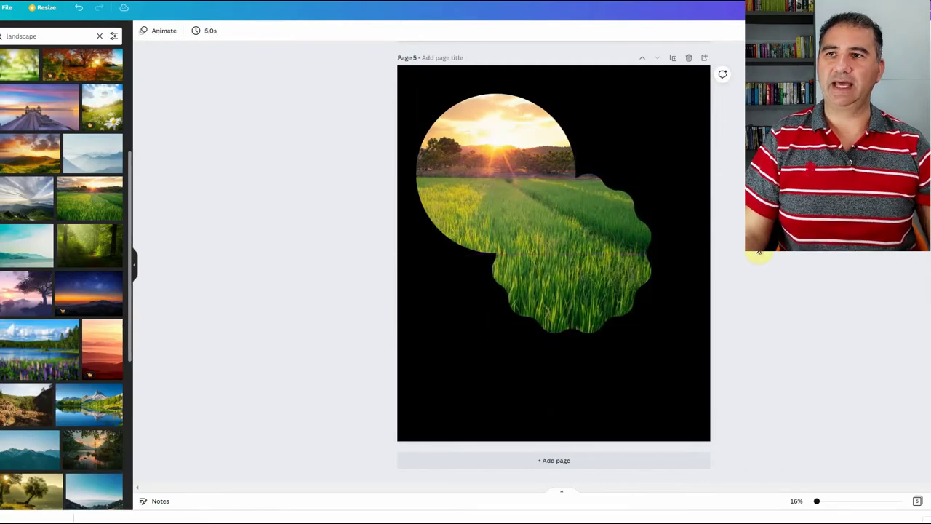